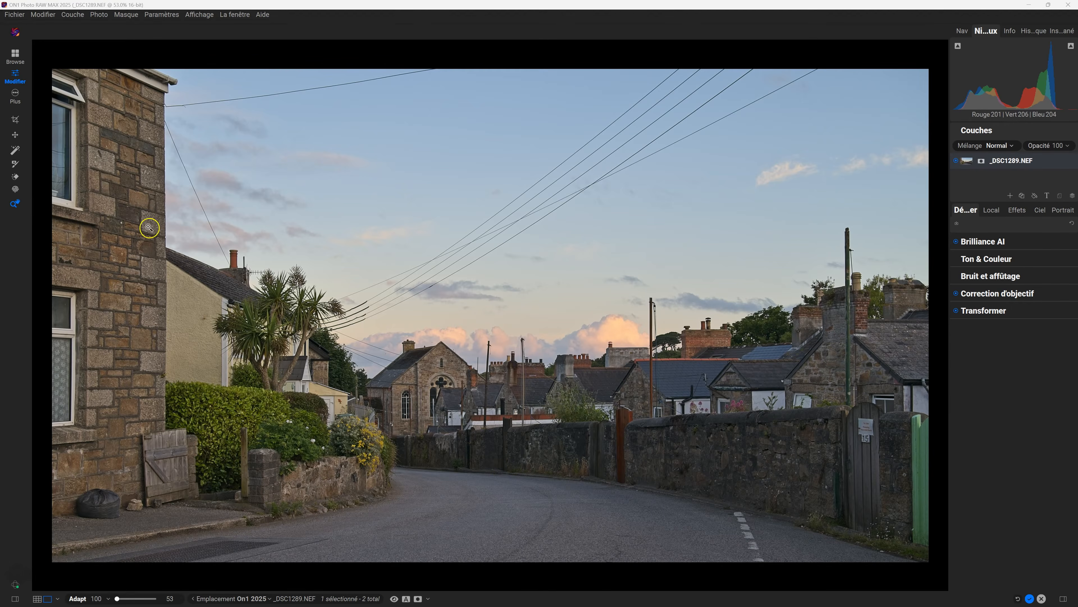
Try the healing brush and Perfect Eraser, then settle on the Gomme générative AI eraser.
left_click(16, 178)
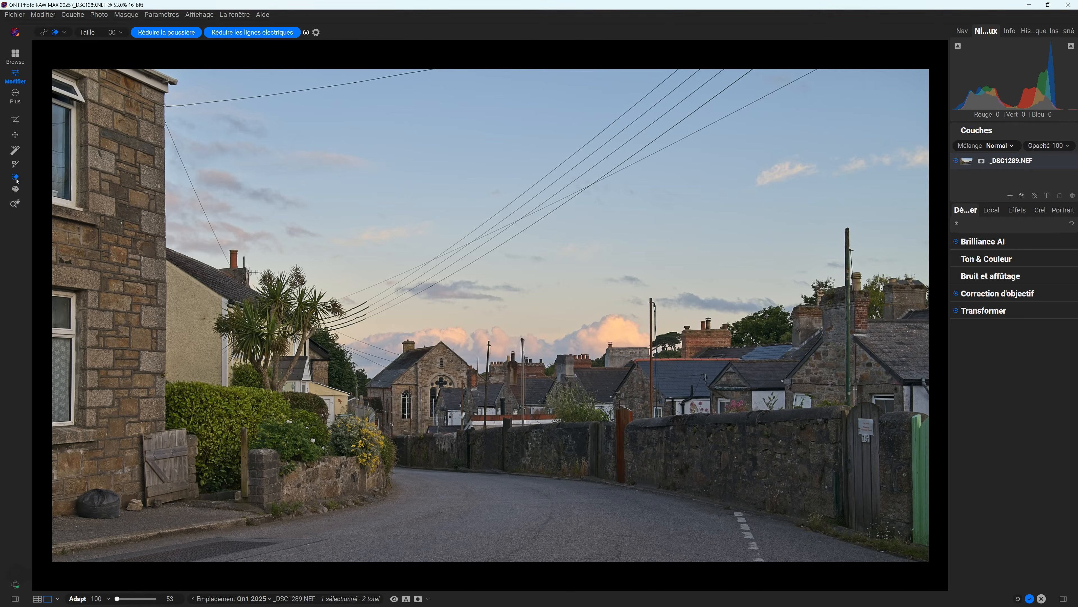
left_click(63, 33)
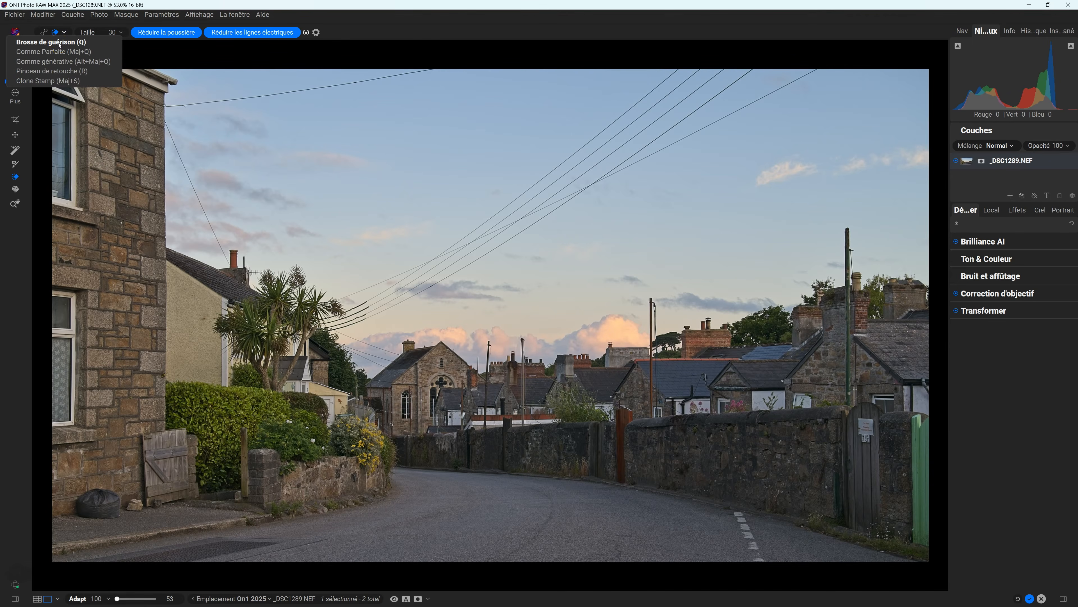
left_click(59, 44)
left_click(64, 33)
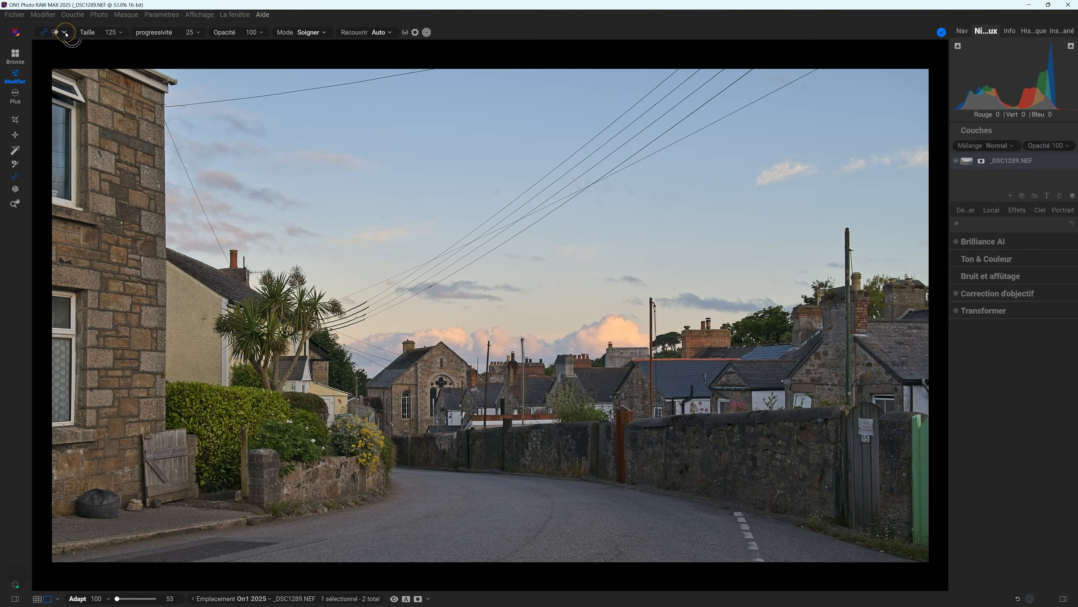
left_click(66, 33)
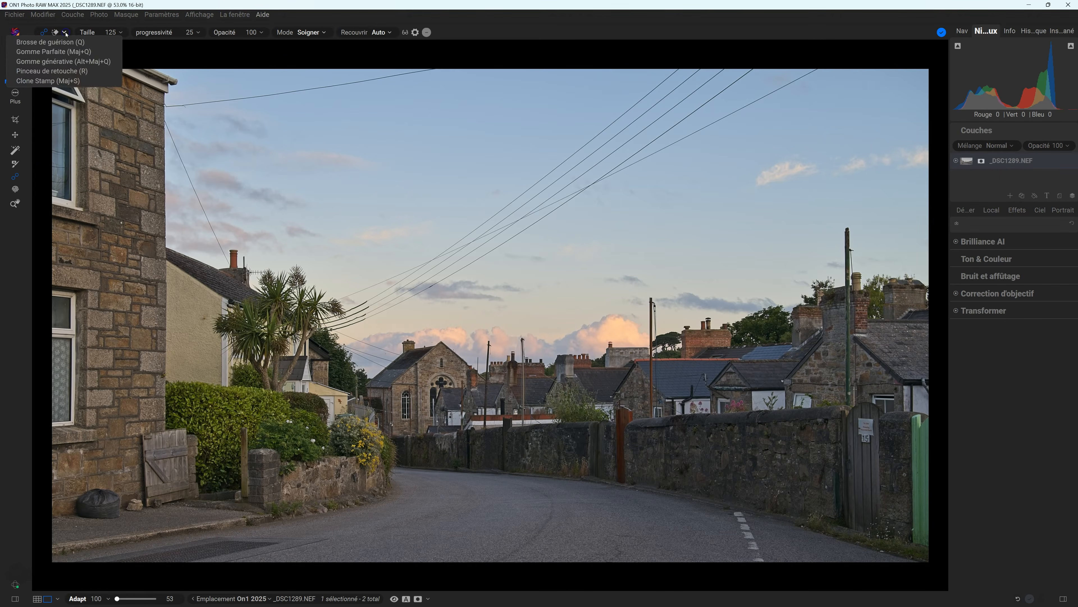
left_click(61, 49)
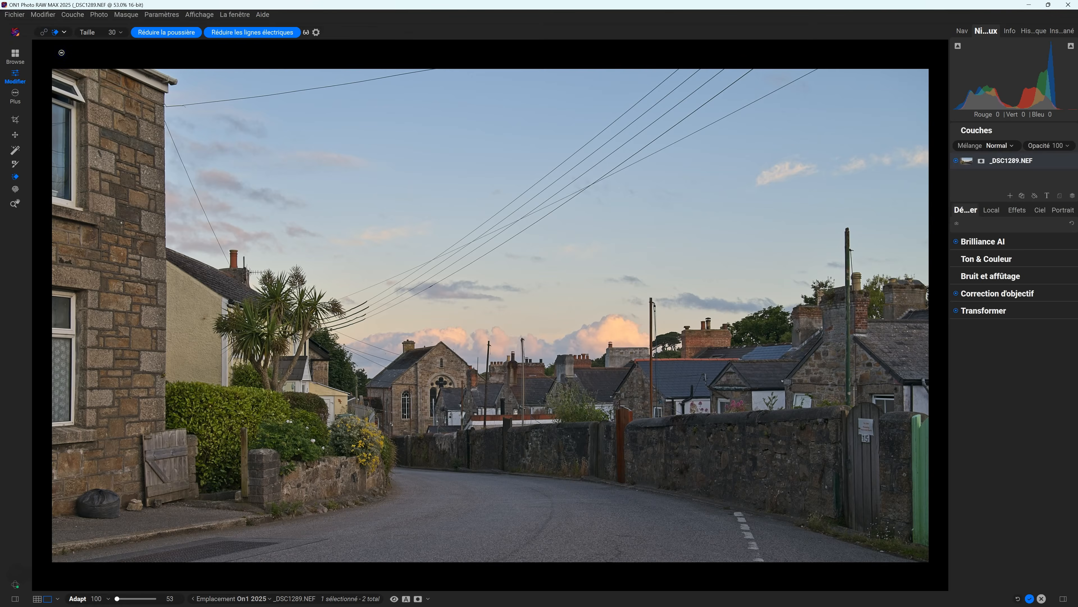
left_click(64, 32)
left_click(64, 35)
left_click(58, 64)
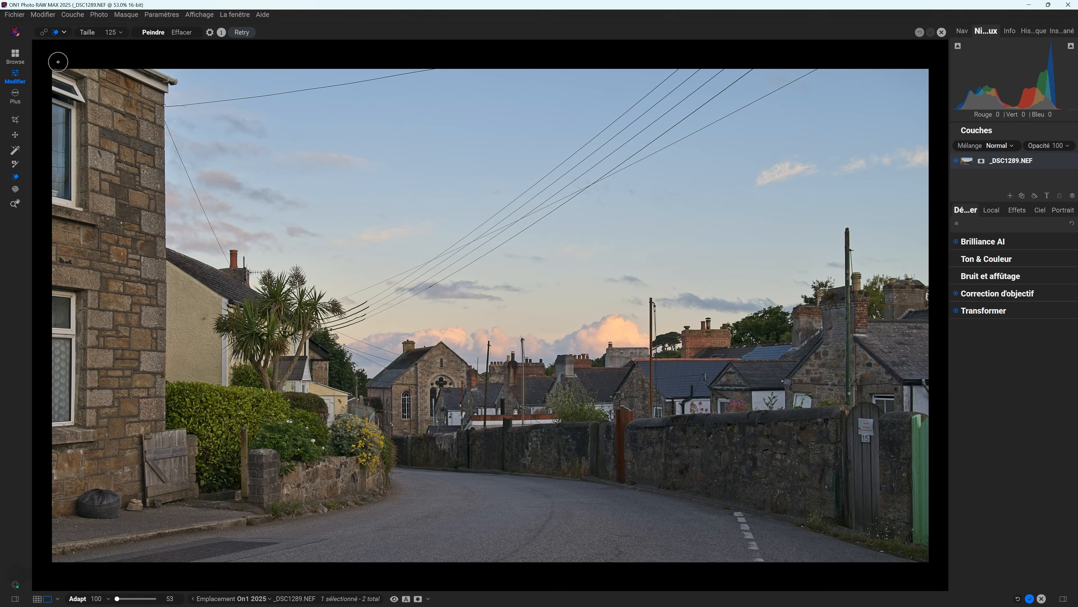
Cycle through Pinceau de retouche and Clone Stamp, ending on Brosse de guérison.
left_click(63, 32)
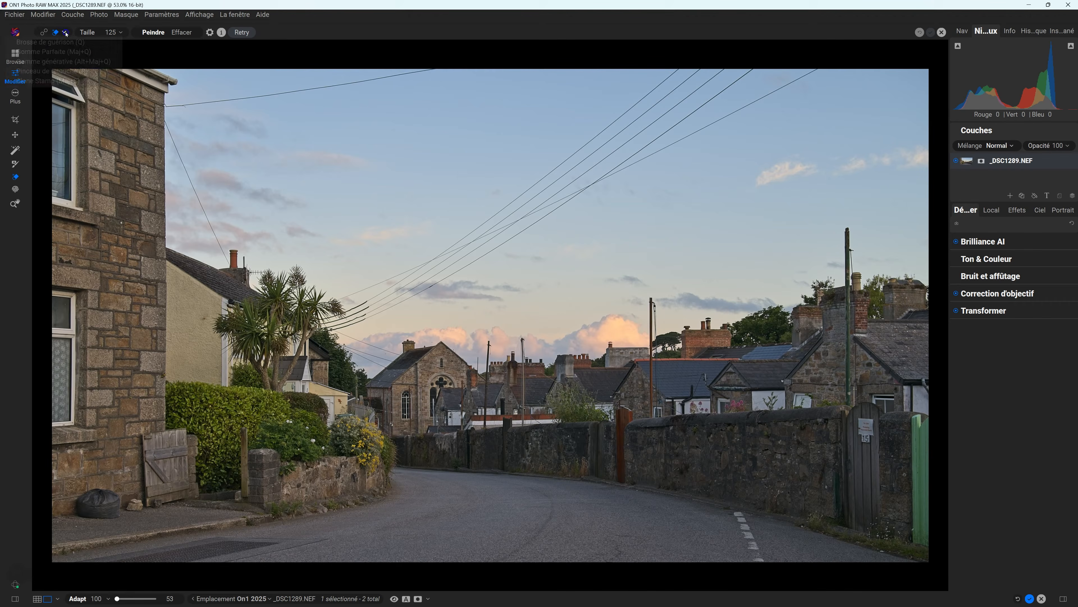
left_click(64, 71)
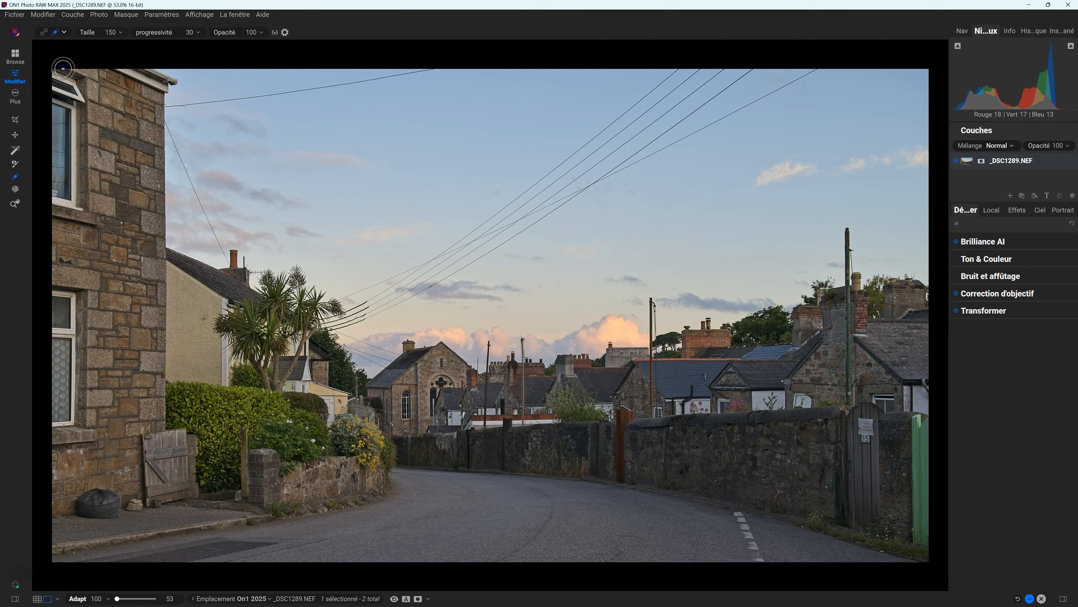
left_click(65, 32)
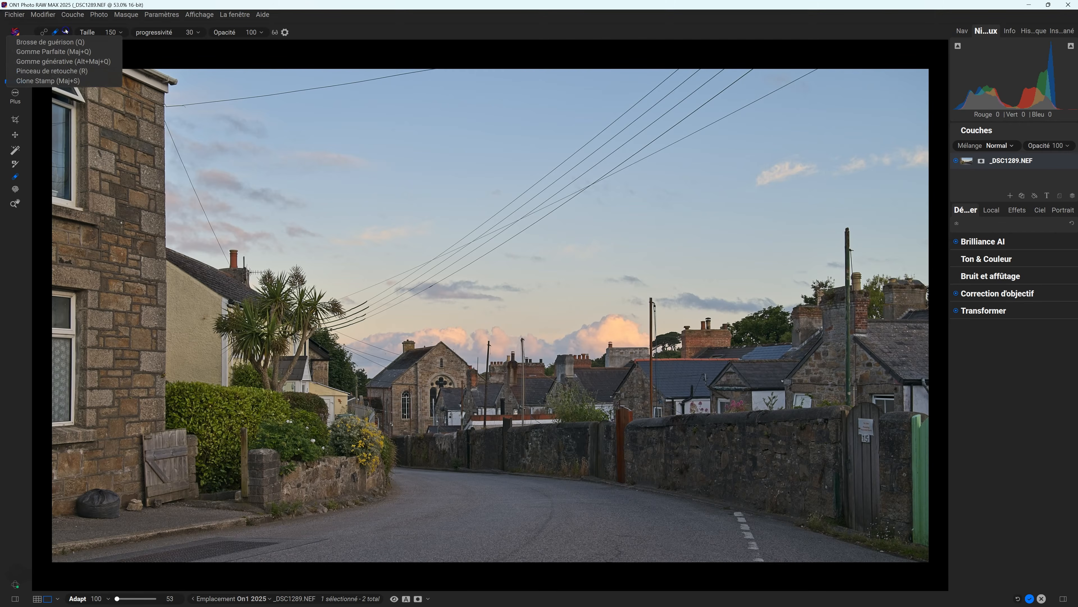
left_click(58, 80)
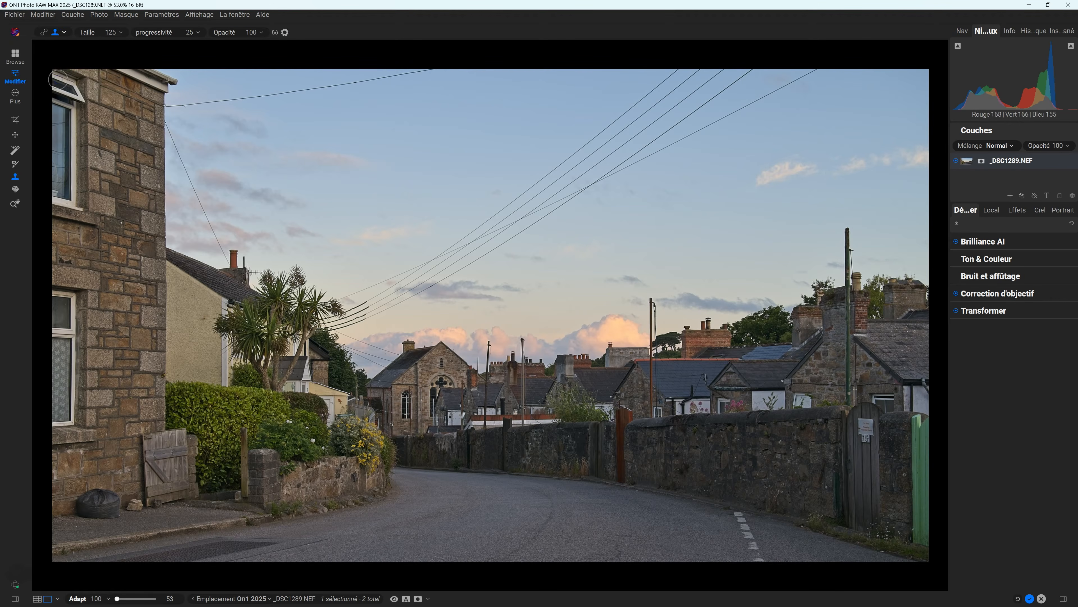
left_click(65, 32)
left_click(43, 33)
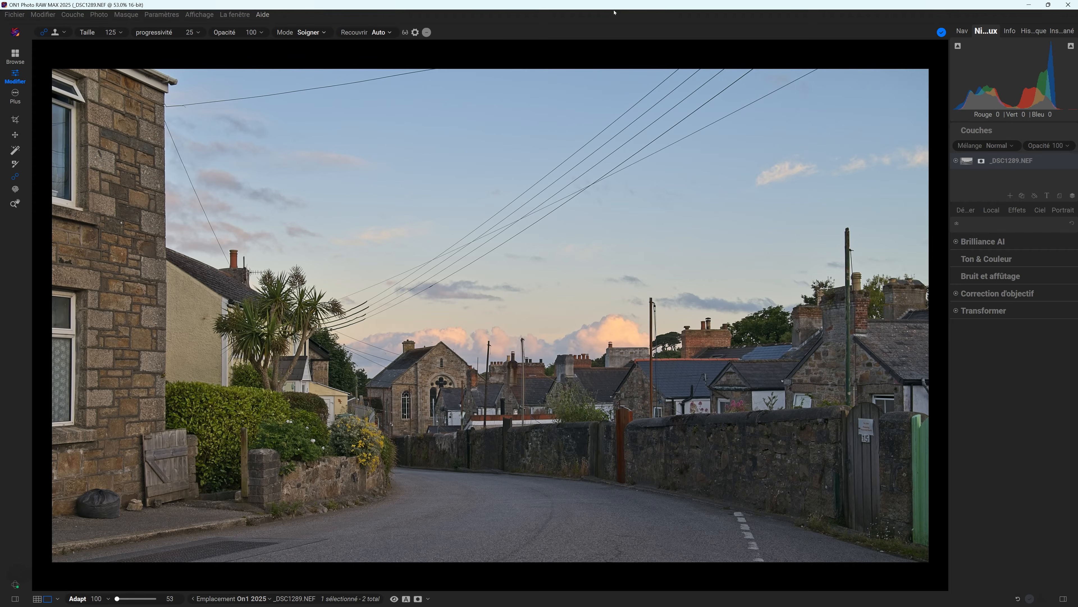
left_click(506, 255)
left_click(622, 271)
left_click(403, 33)
left_click(404, 33)
left_click(404, 33)
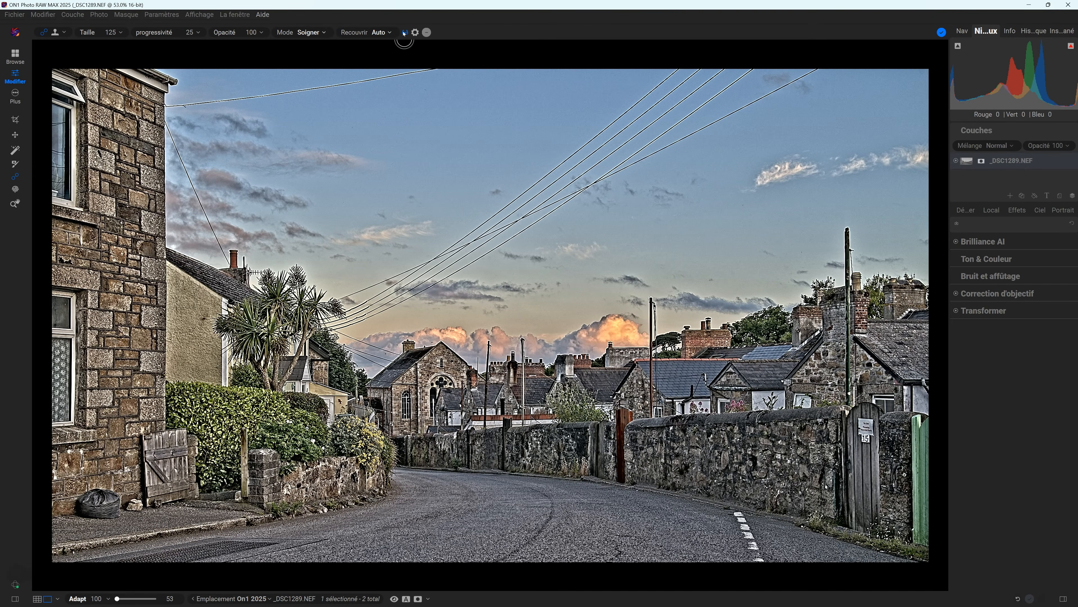
left_click(404, 33)
left_click(405, 33)
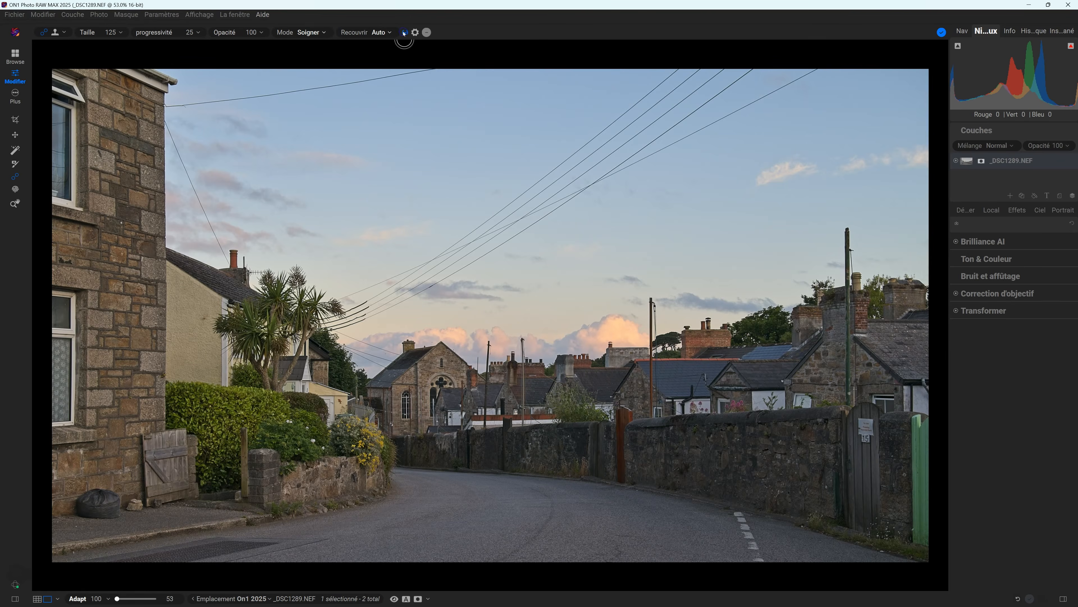
left_click(404, 33)
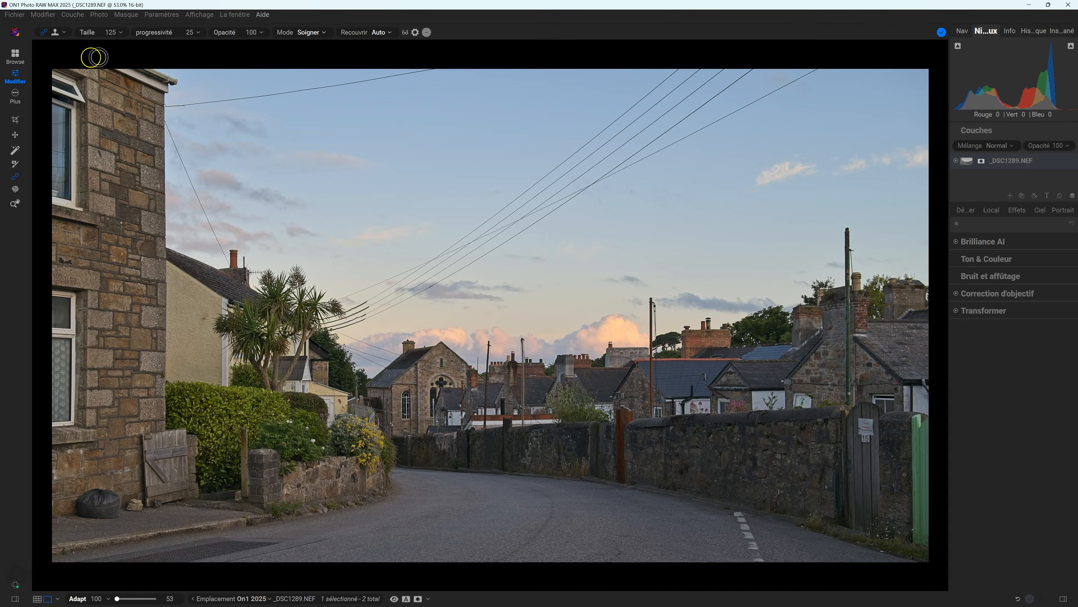
Choose Gomme Parfaite from the retouching tool list.
left_click(65, 32)
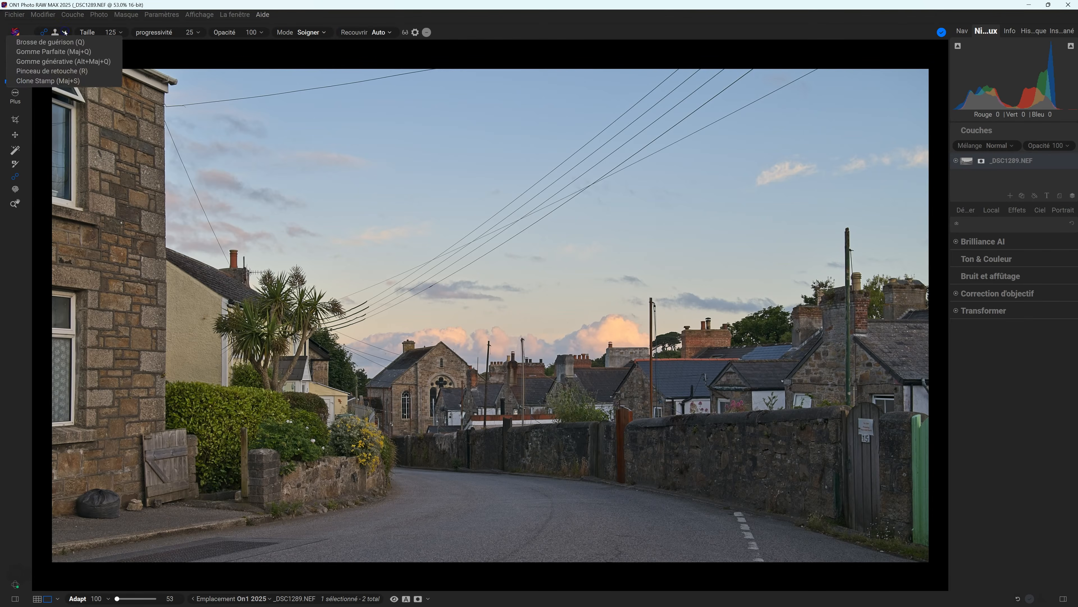
left_click(63, 51)
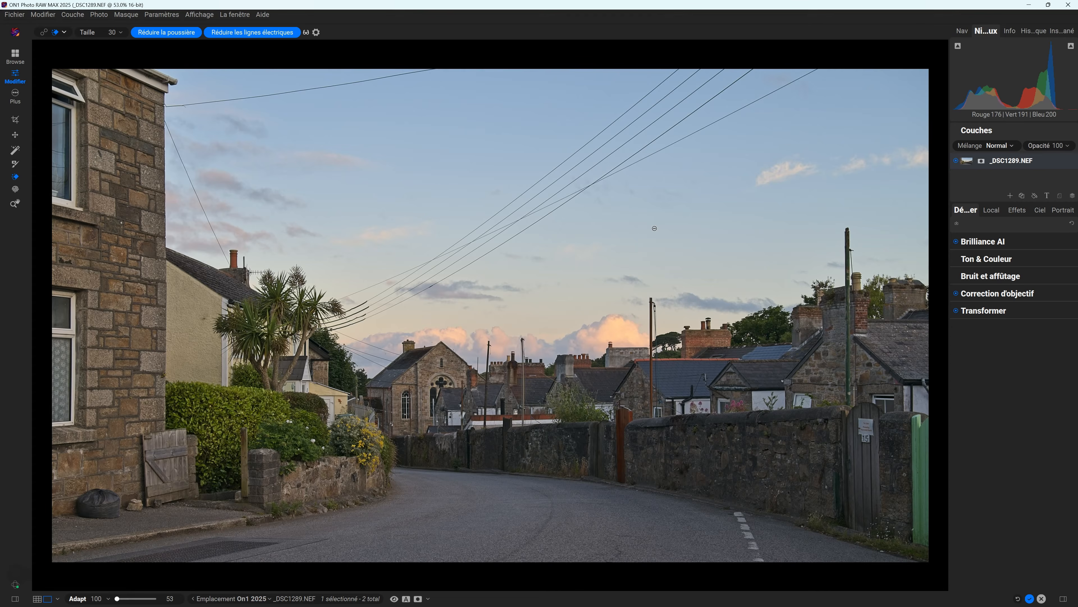
Apply Réduire les lignes électriques to erase the power lines from _DSC1289's sky.
left_click(261, 36)
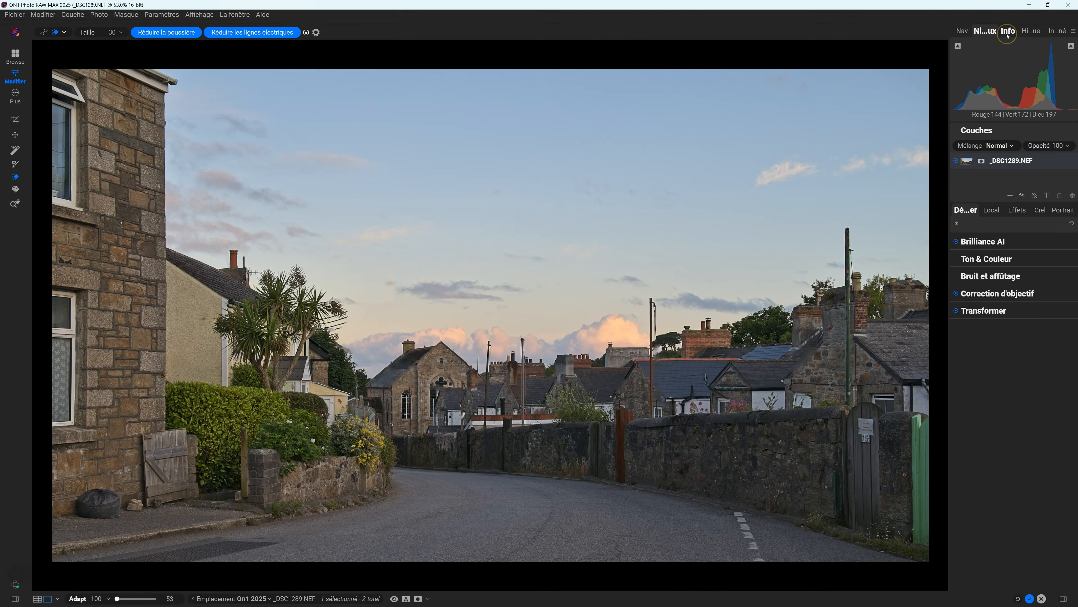
Toggle History between Crop and Retouch Power Lines Stroke, fit the photo, ending on Retouch.
left_click(1035, 31)
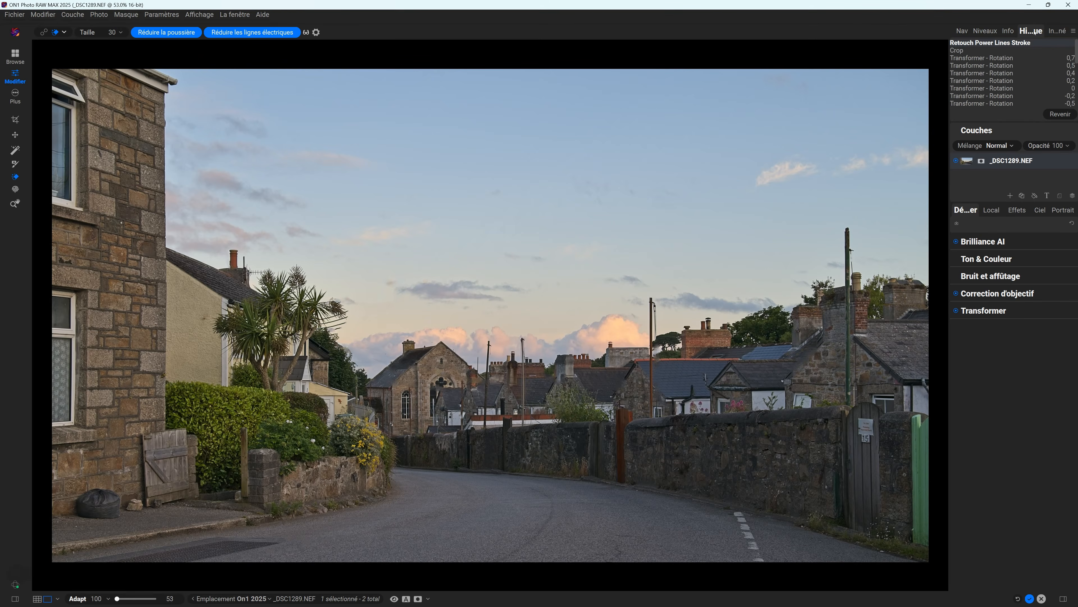
left_click(963, 51)
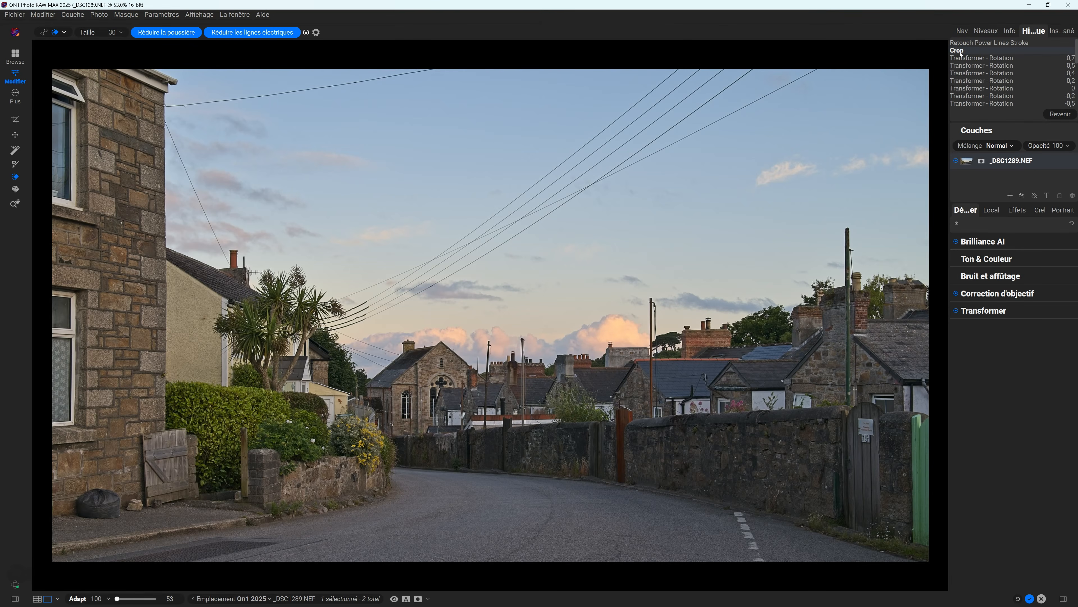
left_click(964, 44)
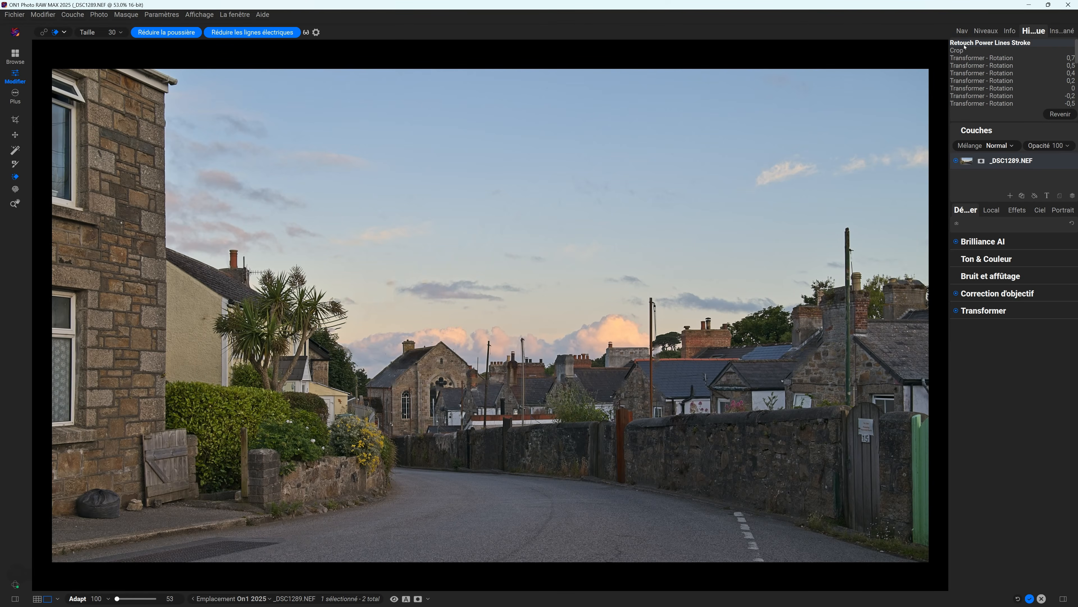
left_click(961, 51)
left_click(967, 45)
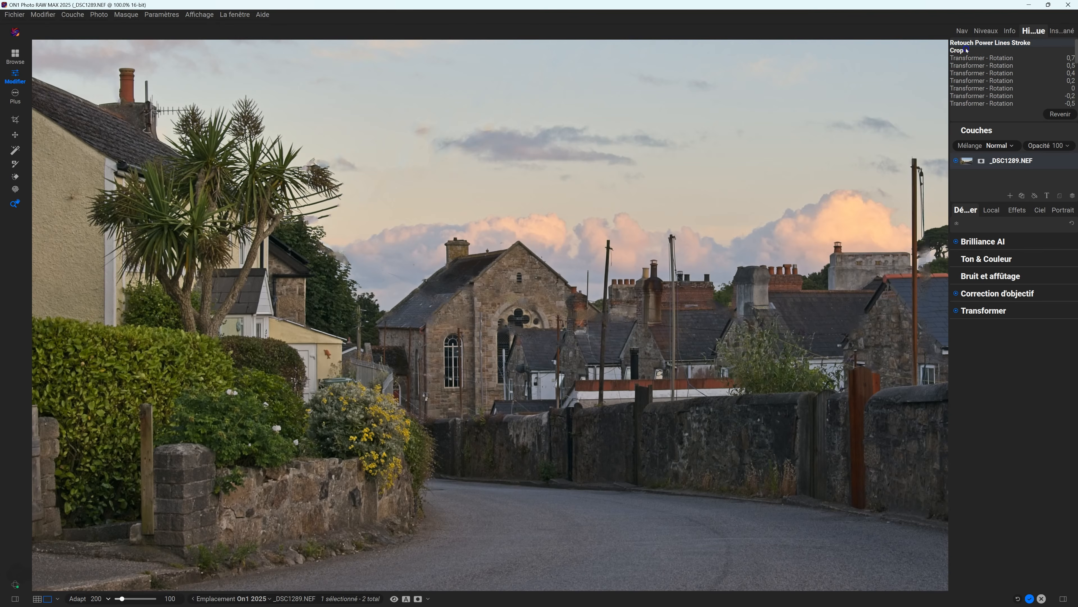
left_click(967, 50)
left_click(966, 43)
left_click(583, 500)
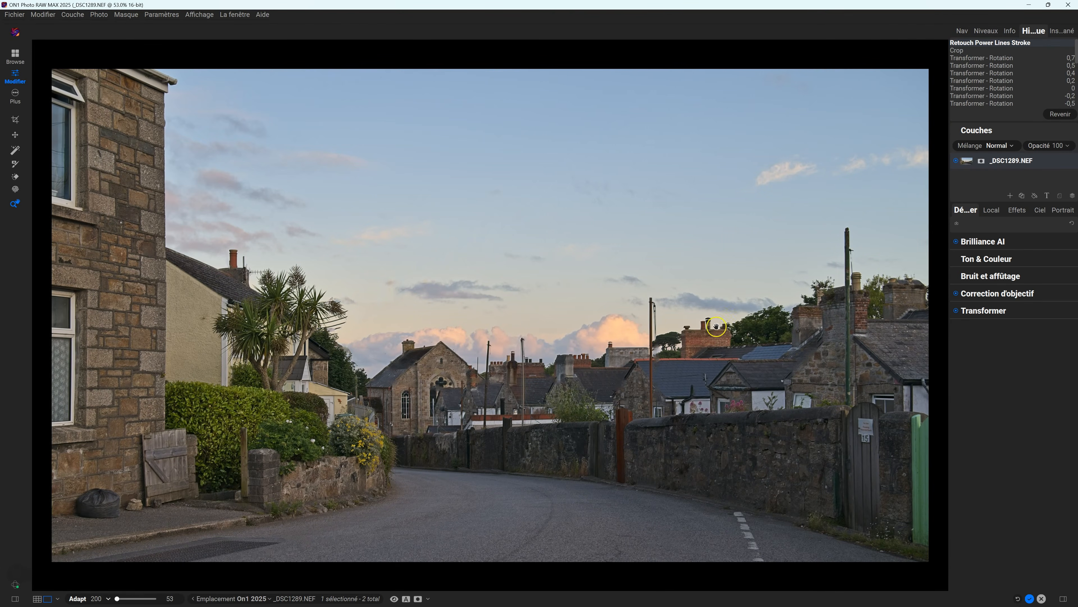
left_click(954, 48)
left_click(960, 44)
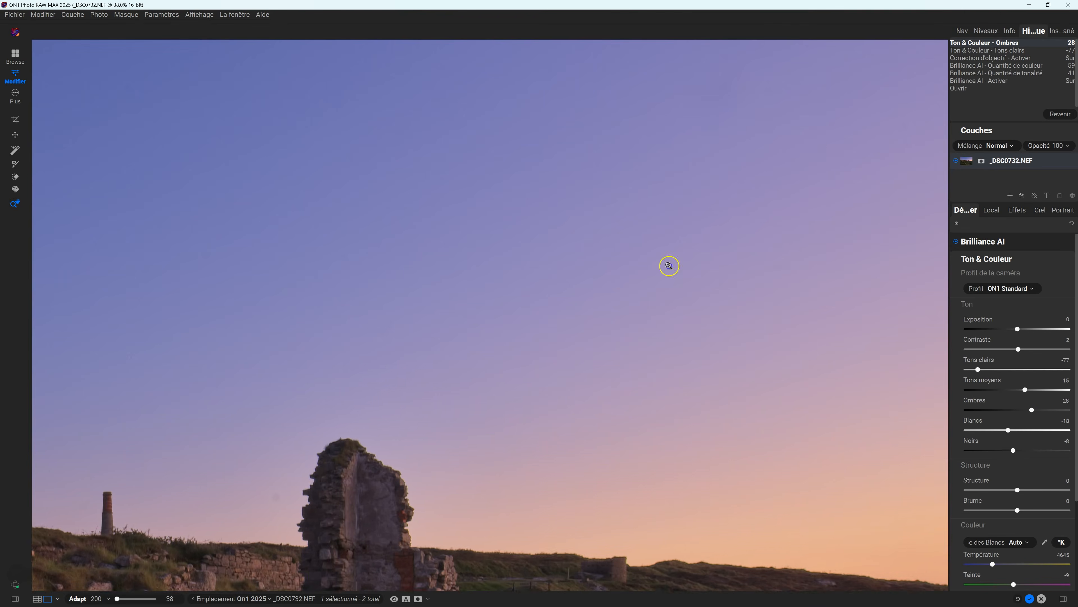
Pan the zoomed _DSC0732 ruins photo to bring its sky into close view.
left_click_drag(669, 264, 625, 304)
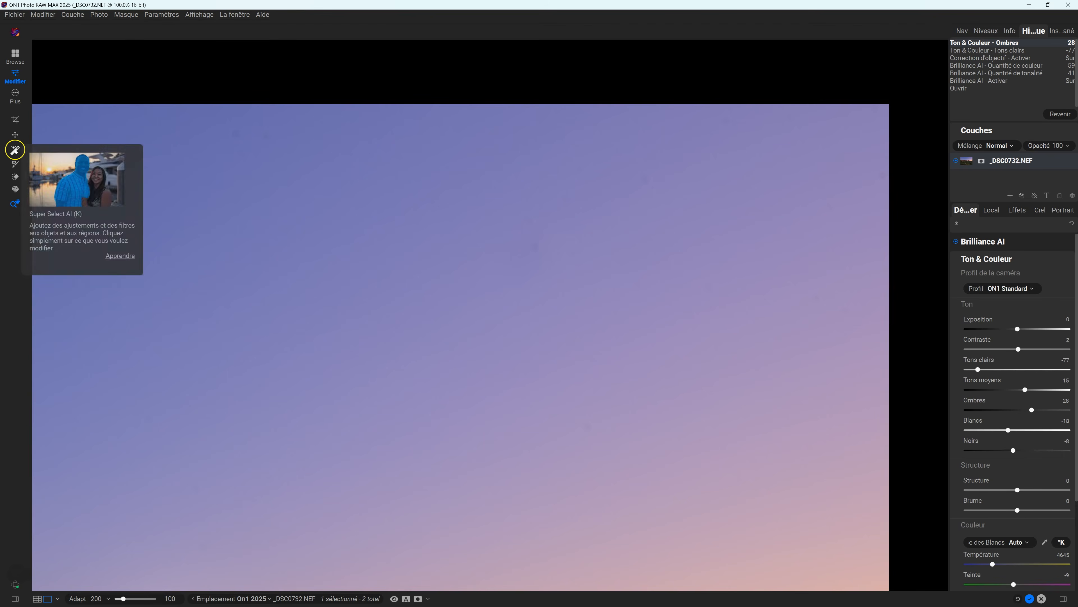
Select the Perfect Eraser on _DSC0732, showing size 30 with dust and power-line reduction.
left_click(11, 183)
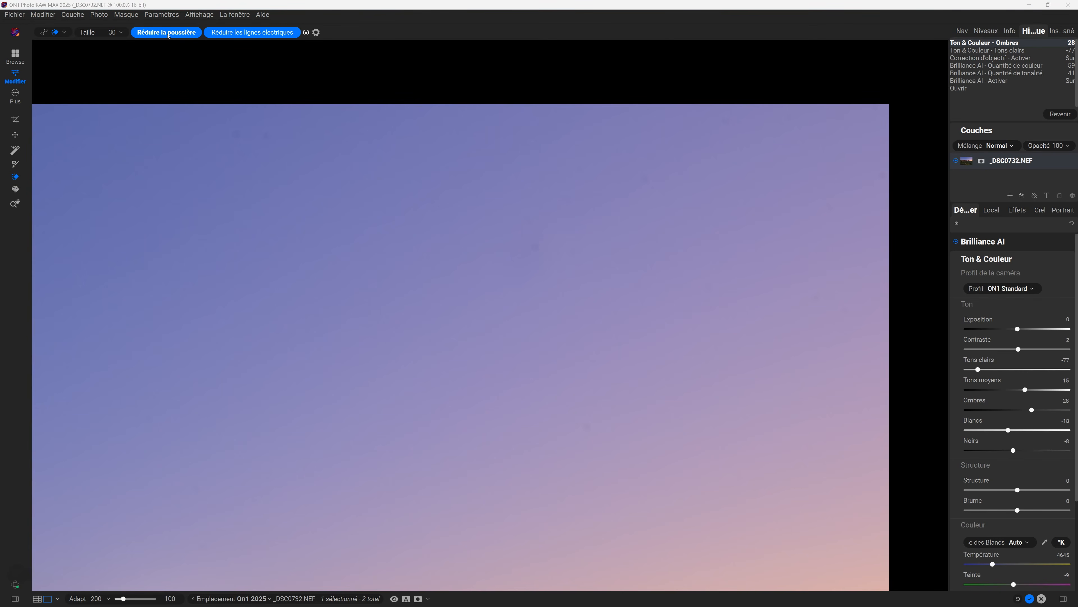
Run Réduire la poussière, then zoom in on the top-right corner of the sky.
left_click(168, 36)
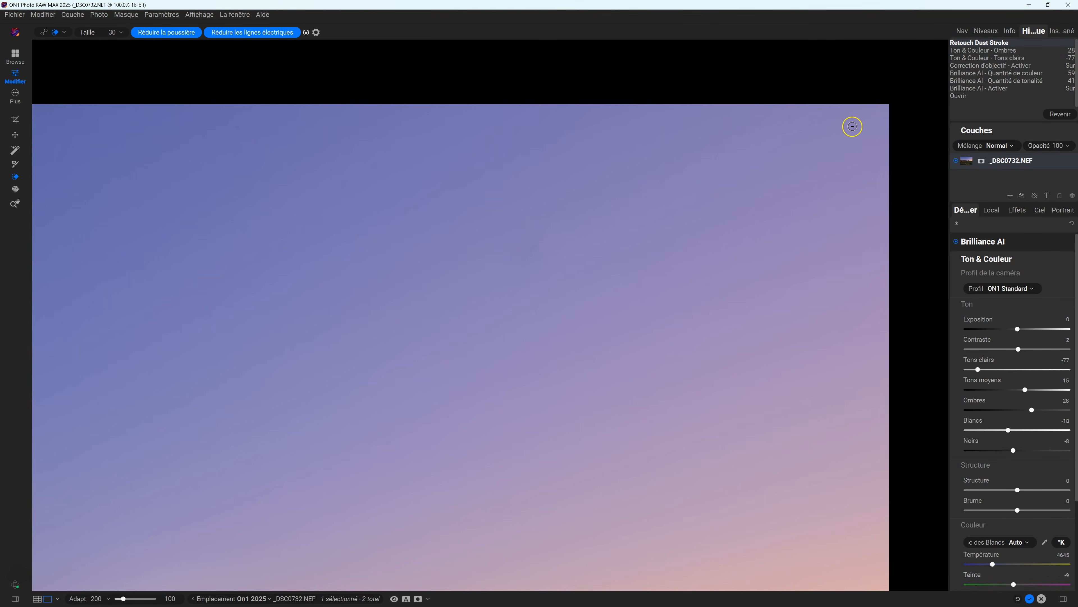
left_click(16, 204)
double_click(829, 133)
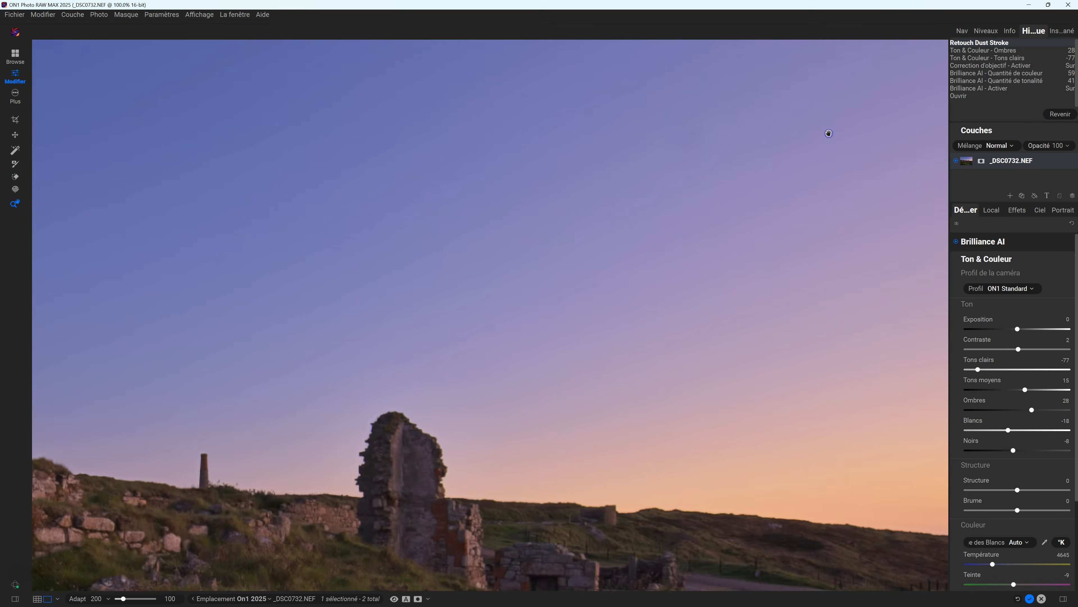
double_click(823, 84)
left_click_drag(840, 96, 693, 187)
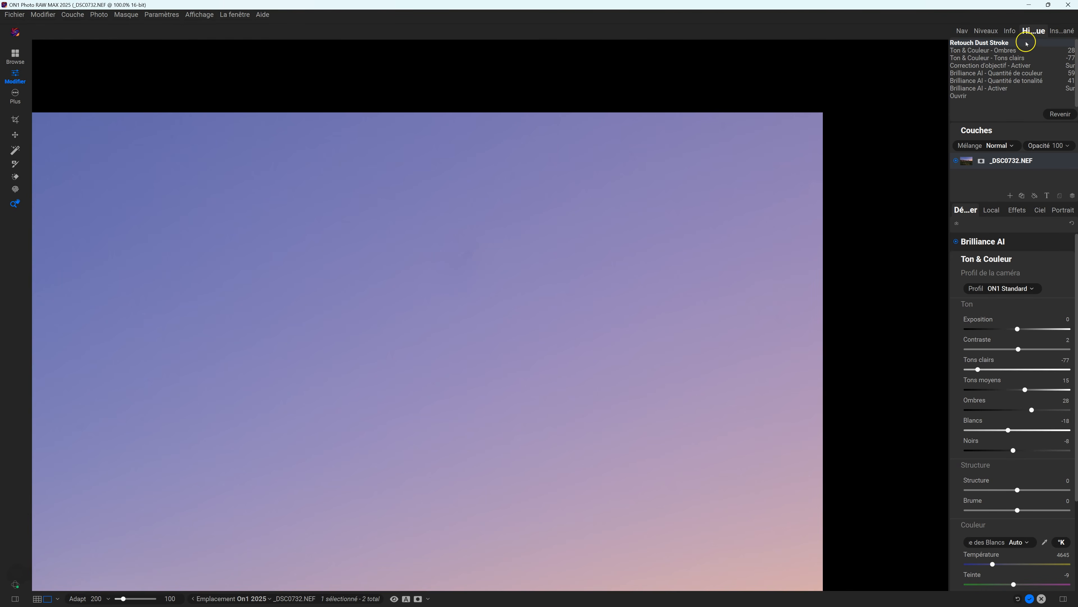
Toggle History between Ton & Couleur - Ombres and Retouch Dust Stroke, ending dust-free.
left_click(977, 52)
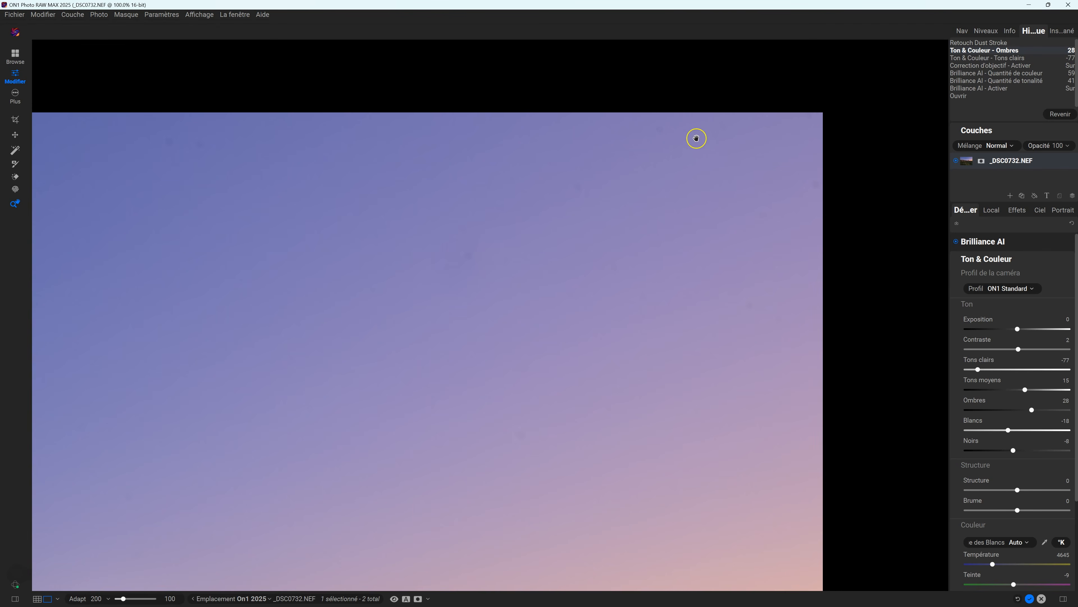
left_click(997, 42)
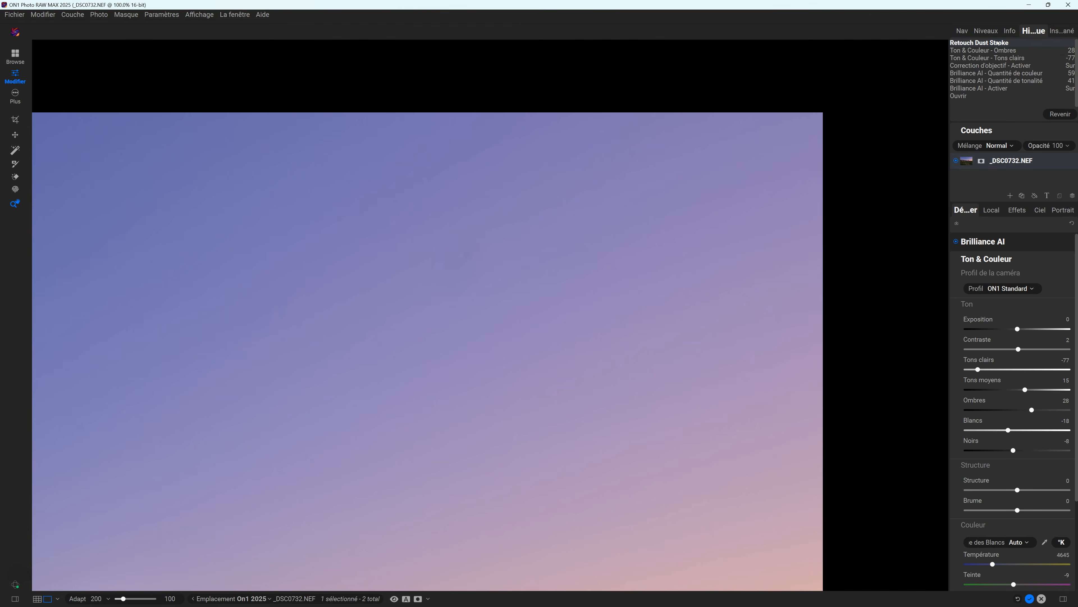
left_click(988, 51)
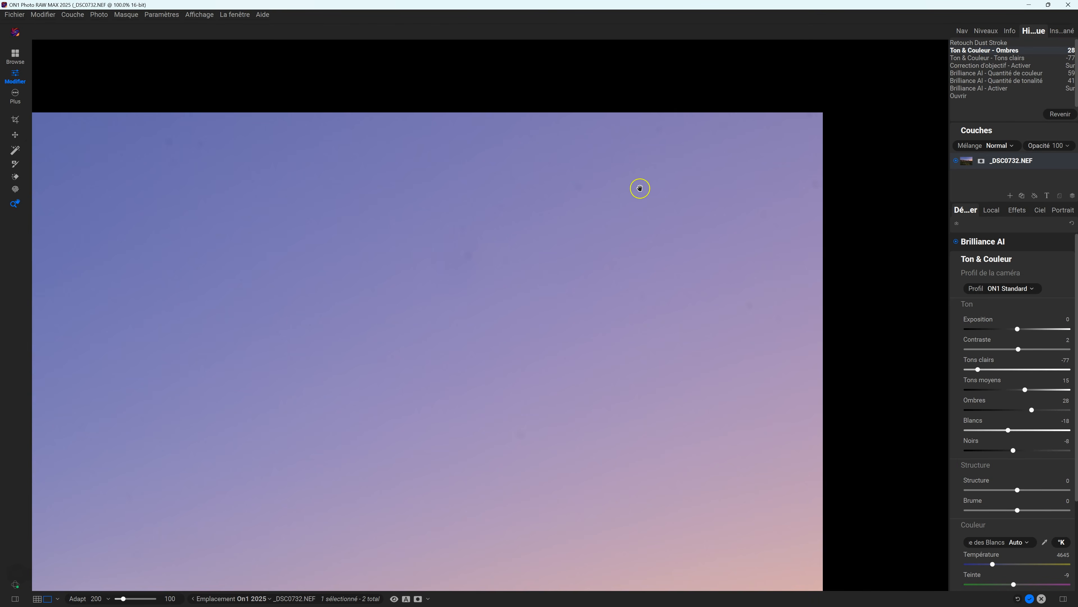
left_click(1016, 45)
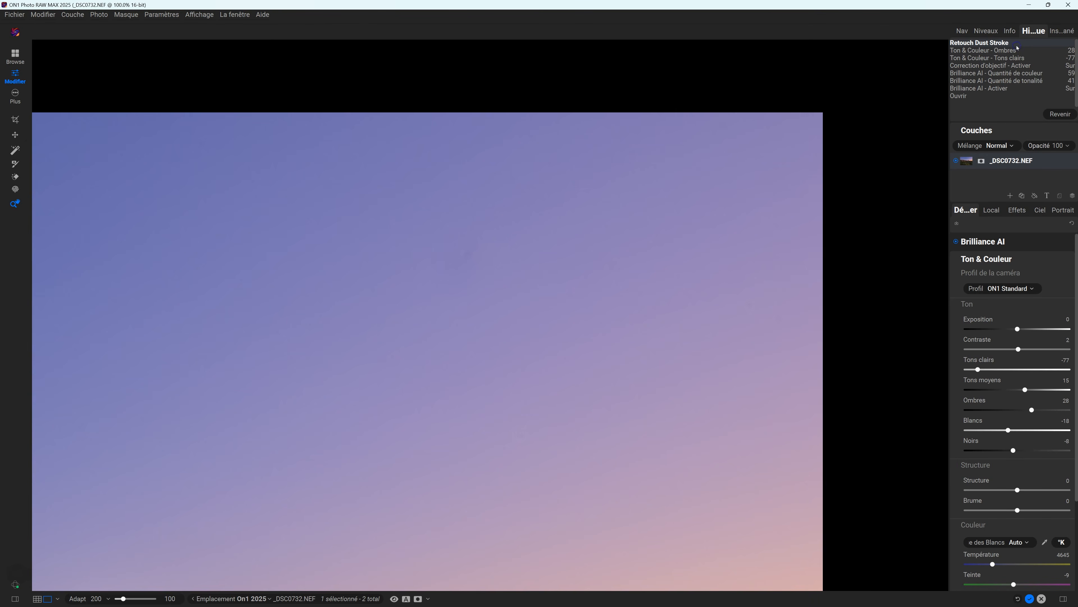